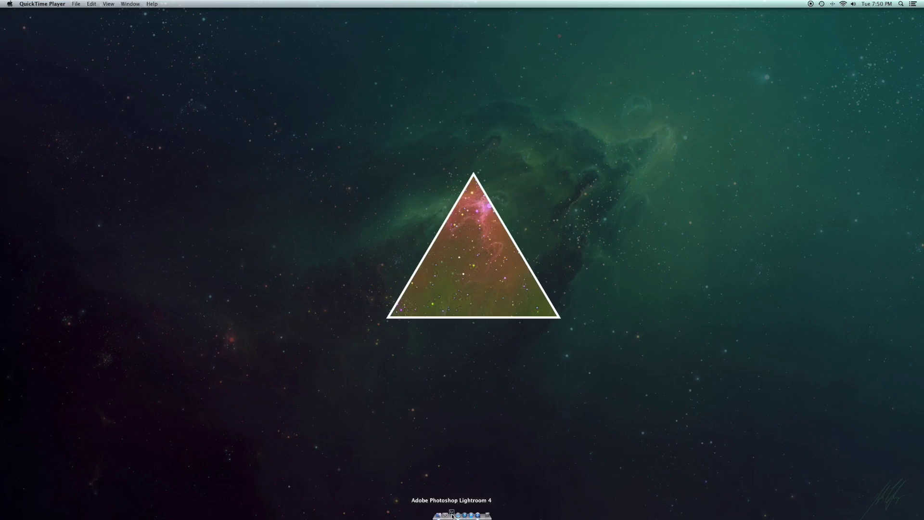
# Launch Lightroom 4 and open the sixth Grid photo, IMG_0858.JPG, full-size in Loupe view.
pyautogui.click(452, 515)
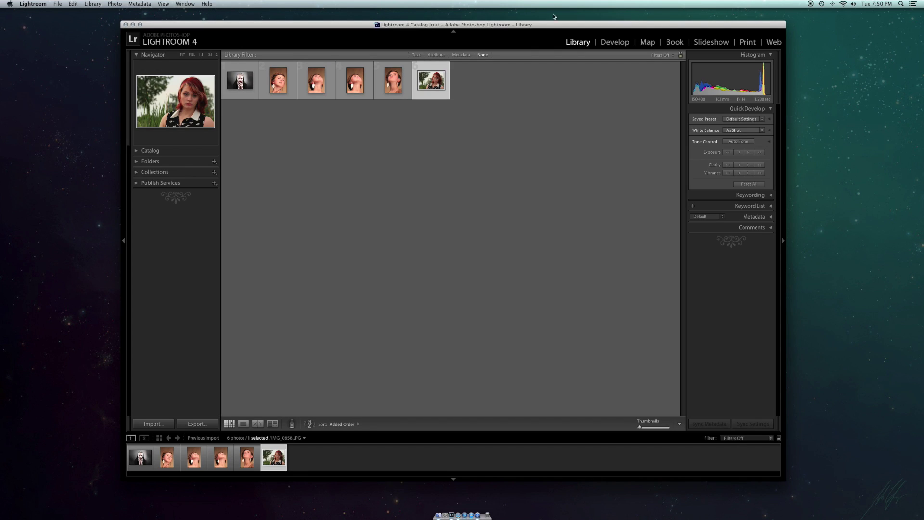
pyautogui.click(316, 80)
pyautogui.click(366, 85)
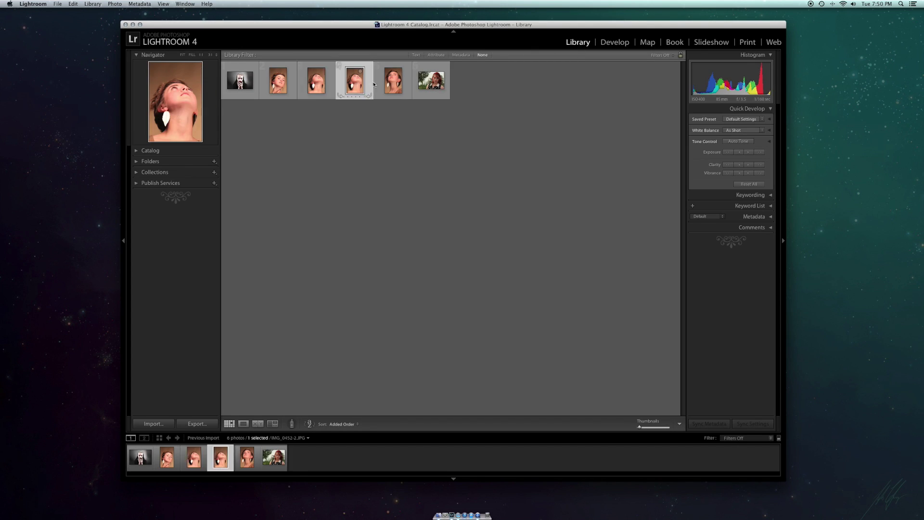
pyautogui.click(400, 85)
pyautogui.click(436, 86)
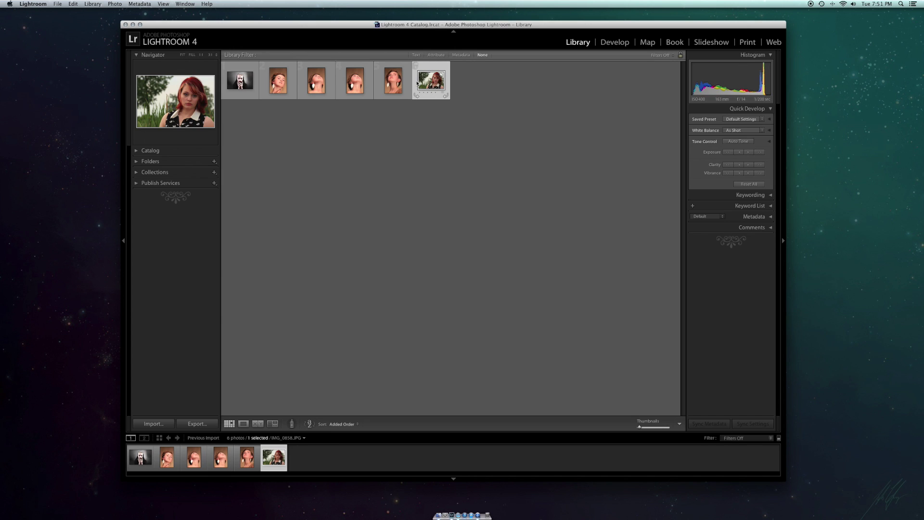
pyautogui.doubleClick(425, 85)
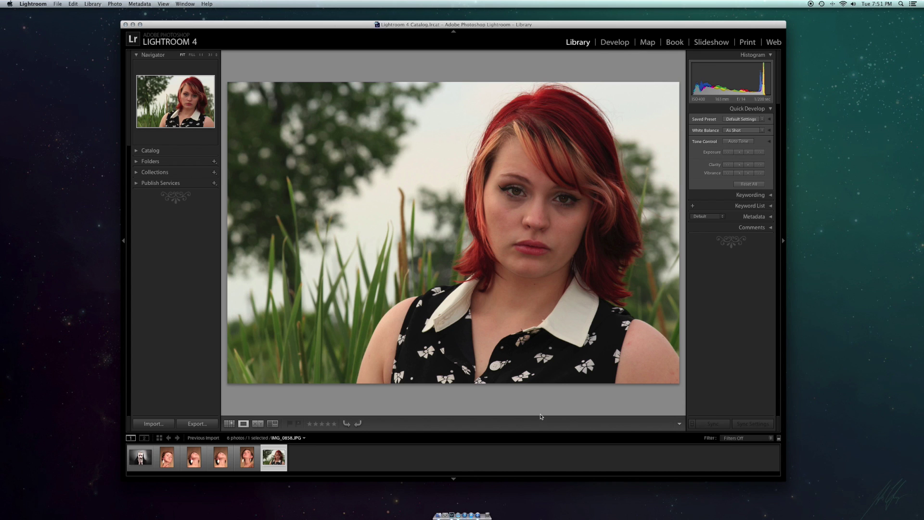
# Switch to Develop and raise Exposure to +0.40, zooming in to check the grass and hair.
pyautogui.press('d')
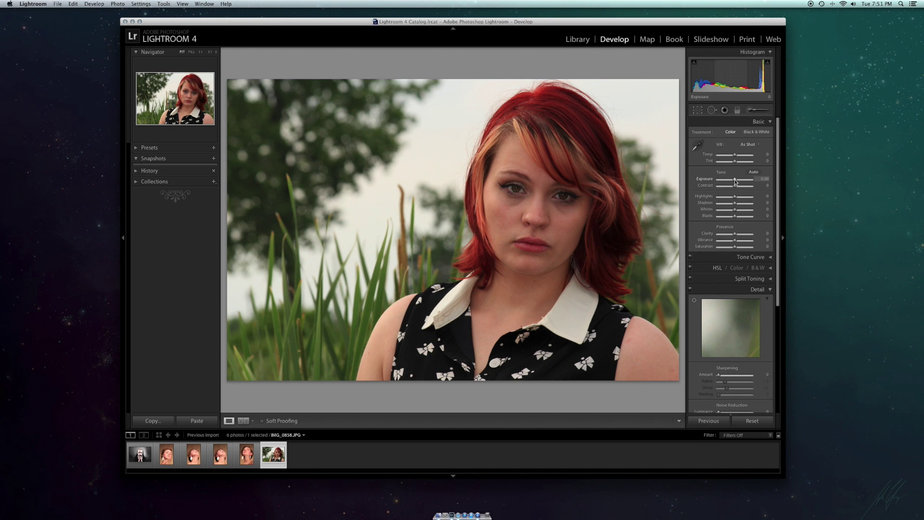
pyautogui.moveTo(735, 181); pyautogui.dragTo(736, 181)
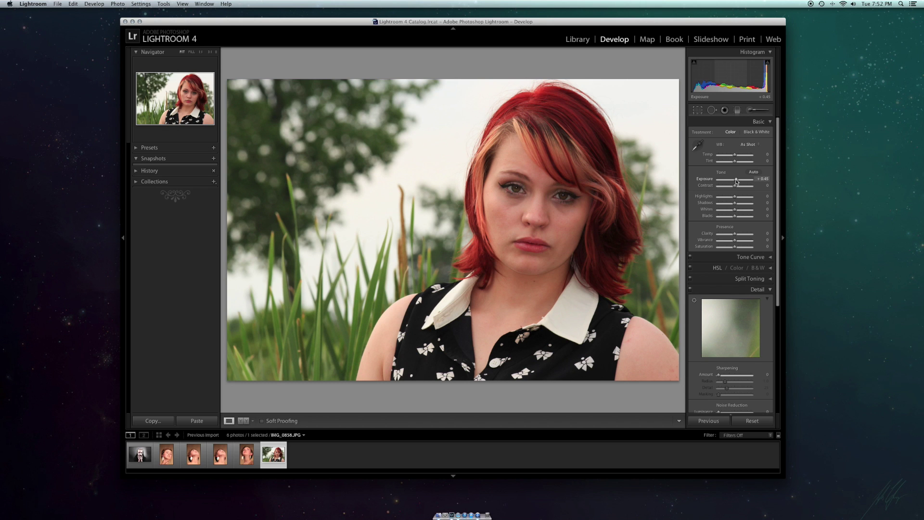
pyautogui.moveTo(736, 181)
pyautogui.mouseDown()
pyautogui.moveTo(745, 181)
pyautogui.moveTo(728, 185)
pyautogui.moveTo(736, 182)
pyautogui.mouseUp()
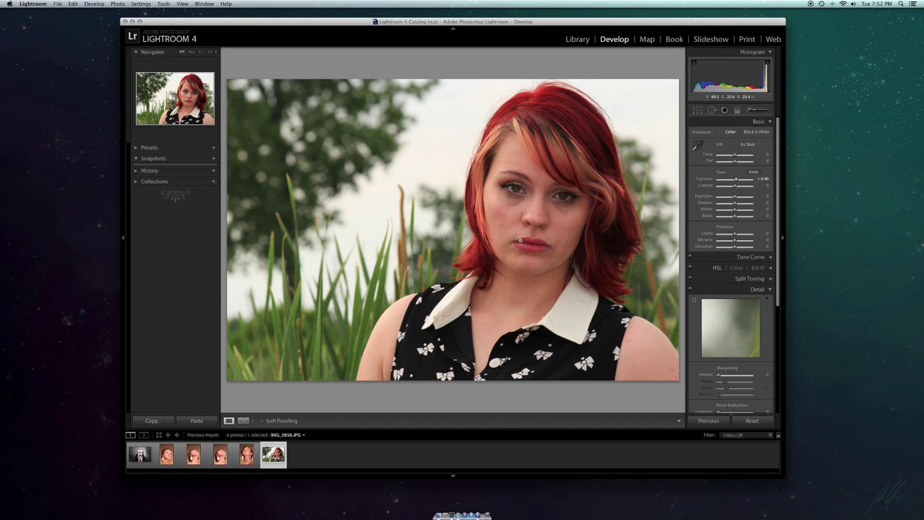
pyautogui.moveTo(394, 173); pyautogui.dragTo(480, 174)
pyautogui.moveTo(625, 144); pyautogui.dragTo(582, 150)
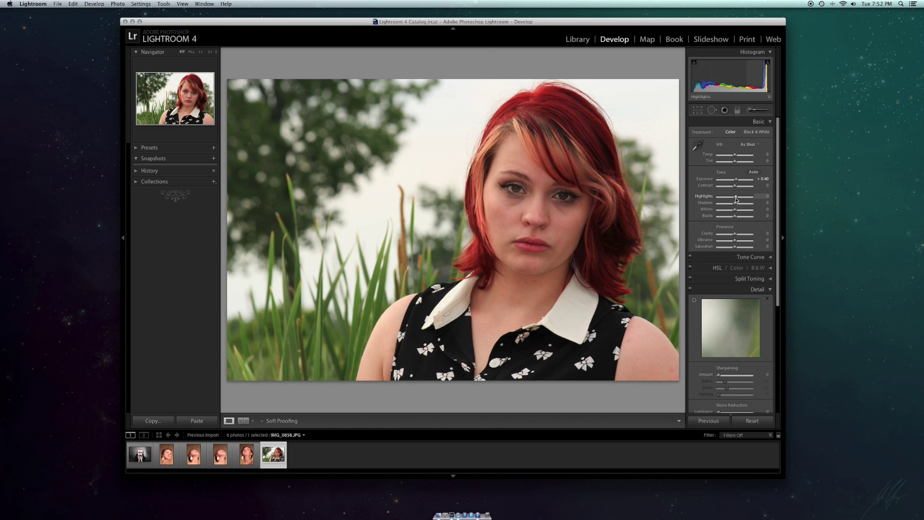
# Set Highlights to +20 and Shadows to +20 in the Basic panel.
pyautogui.moveTo(736, 199)
pyautogui.mouseDown()
pyautogui.moveTo(717, 208)
pyautogui.moveTo(755, 202)
pyautogui.moveTo(732, 208)
pyautogui.moveTo(747, 203)
pyautogui.moveTo(738, 202)
pyautogui.mouseUp()
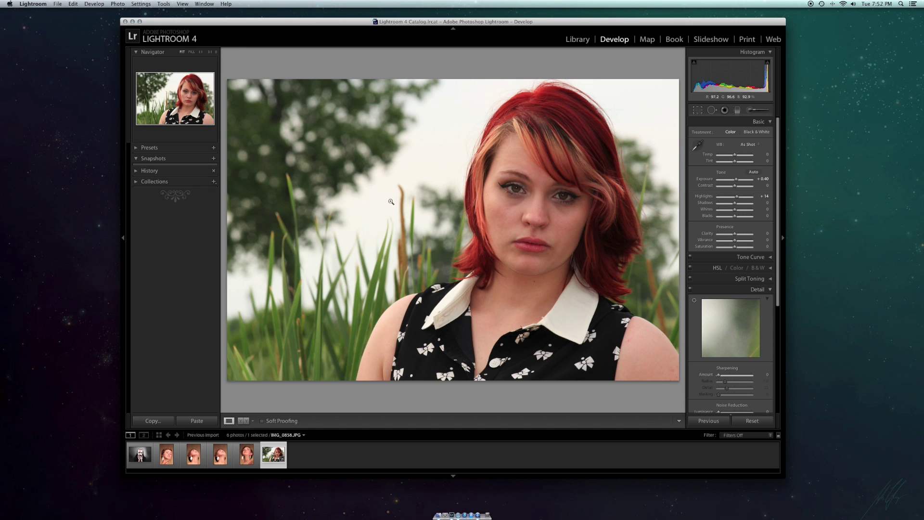
pyautogui.click(568, 82)
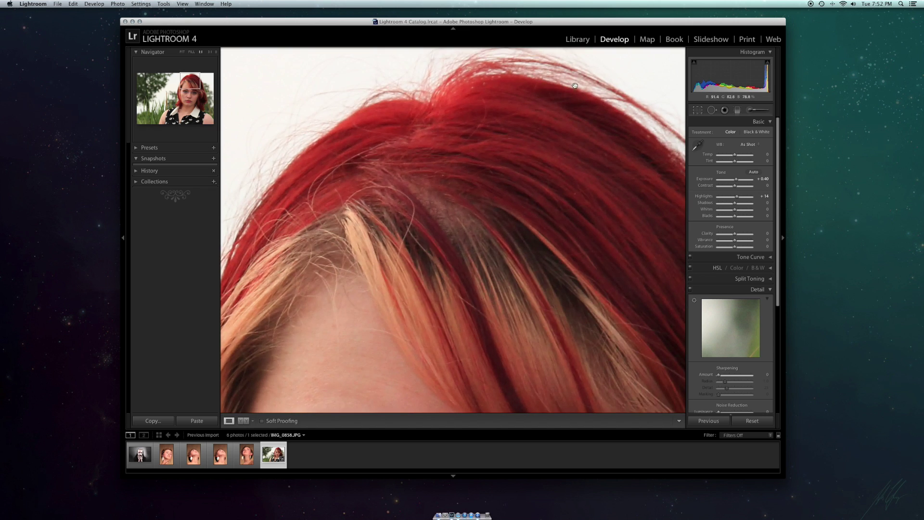
pyautogui.click(487, 160)
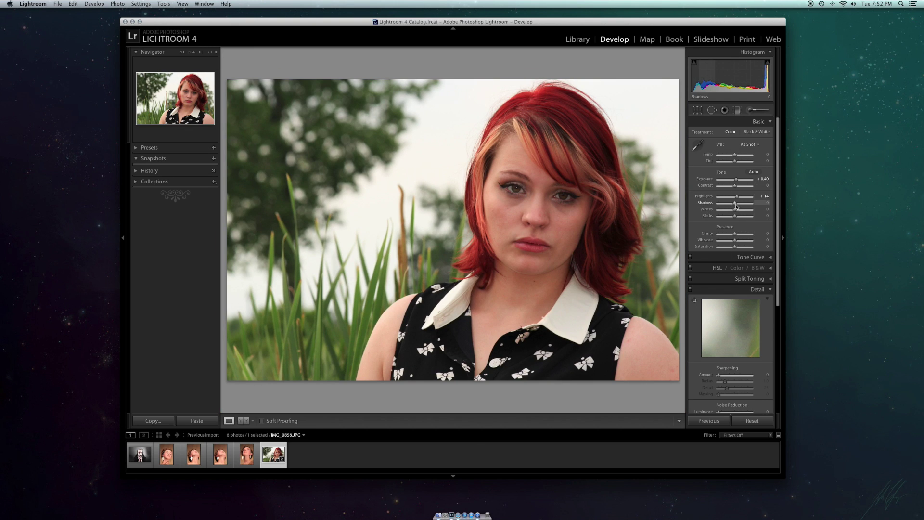
pyautogui.moveTo(735, 205)
pyautogui.mouseDown()
pyautogui.moveTo(754, 204)
pyautogui.moveTo(706, 215)
pyautogui.moveTo(738, 210)
pyautogui.mouseUp()
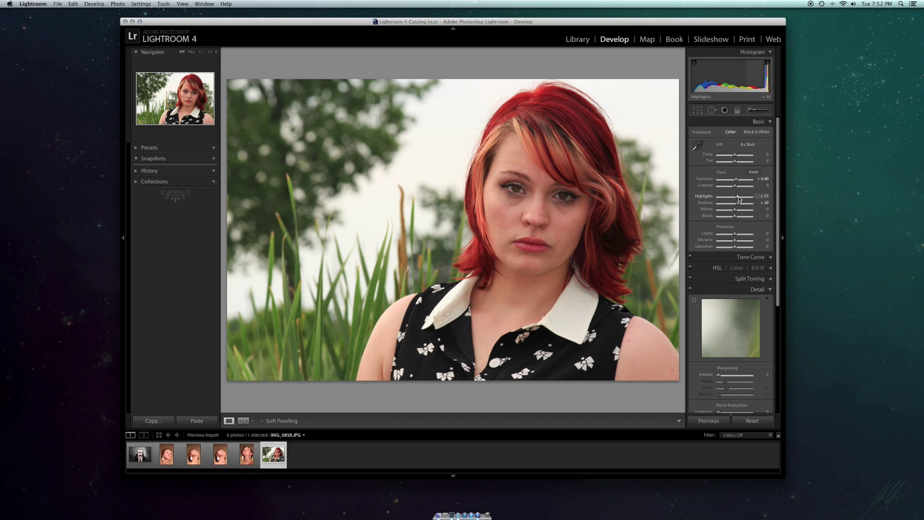
pyautogui.moveTo(738, 198); pyautogui.dragTo(740, 199)
pyautogui.click(766, 196)
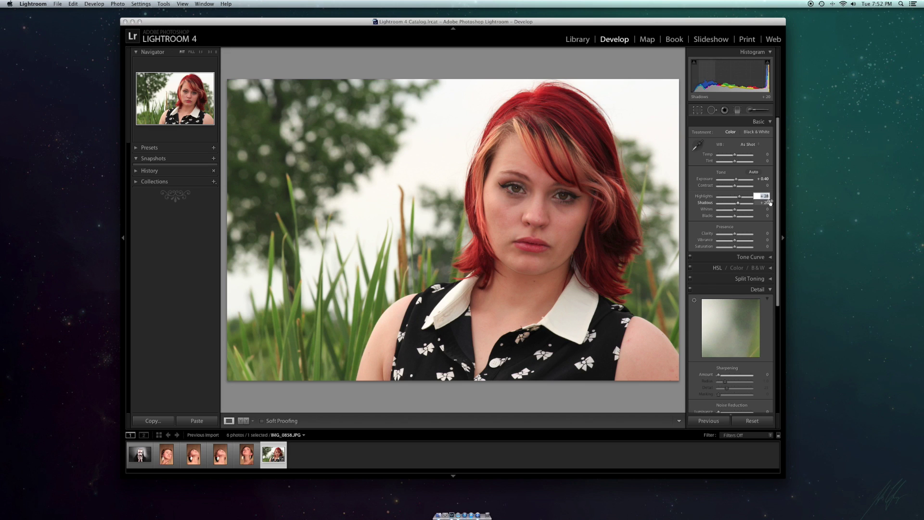
pyautogui.write('20')
pyautogui.press('Return')
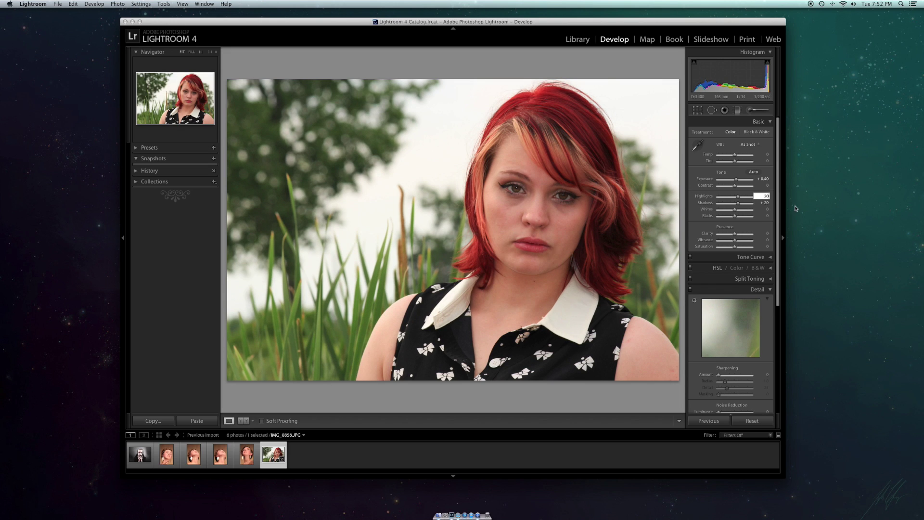
pyautogui.click(797, 211)
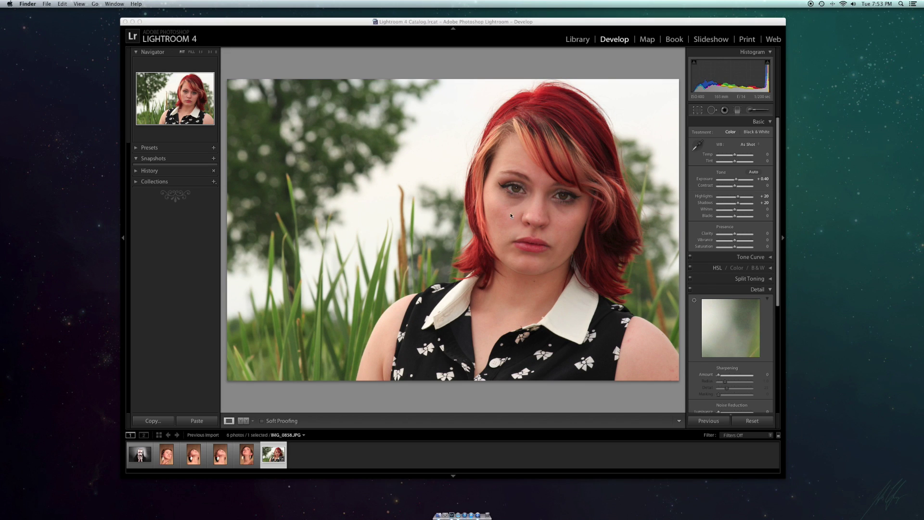
# Set Whites to +15 and Blacks to −12 in the Basic panel.
pyautogui.click(734, 211)
pyautogui.moveTo(734, 211); pyautogui.dragTo(738, 211)
pyautogui.scroll(-3, 737, 211)
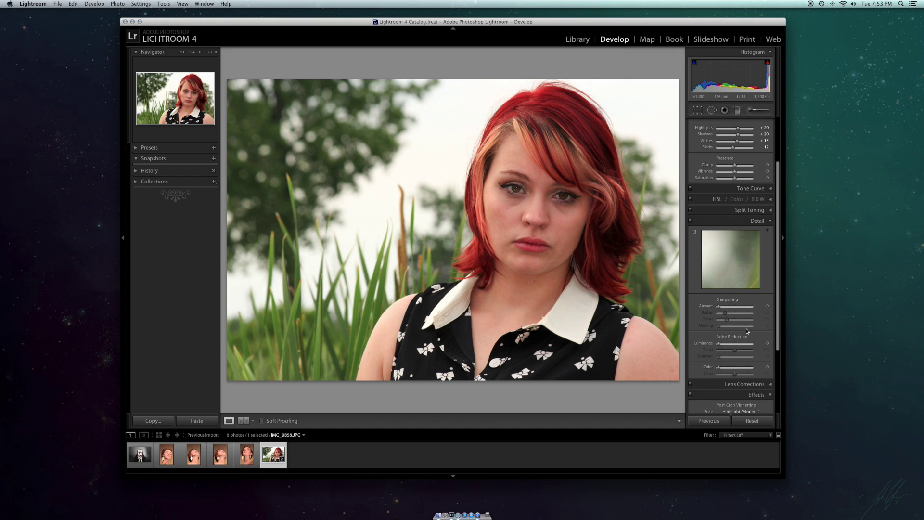
# Set Sharpening Amount to 100 after comparing 150 and 0 on the eye, and add Luminance noise reduction.
pyautogui.moveTo(720, 305); pyautogui.dragTo(824, 308)
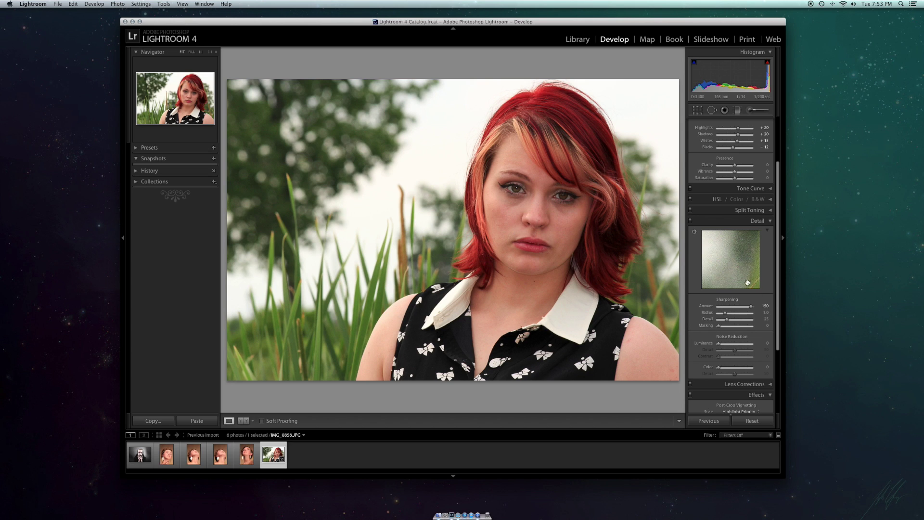
pyautogui.moveTo(735, 257); pyautogui.dragTo(732, 273)
pyautogui.click(732, 264)
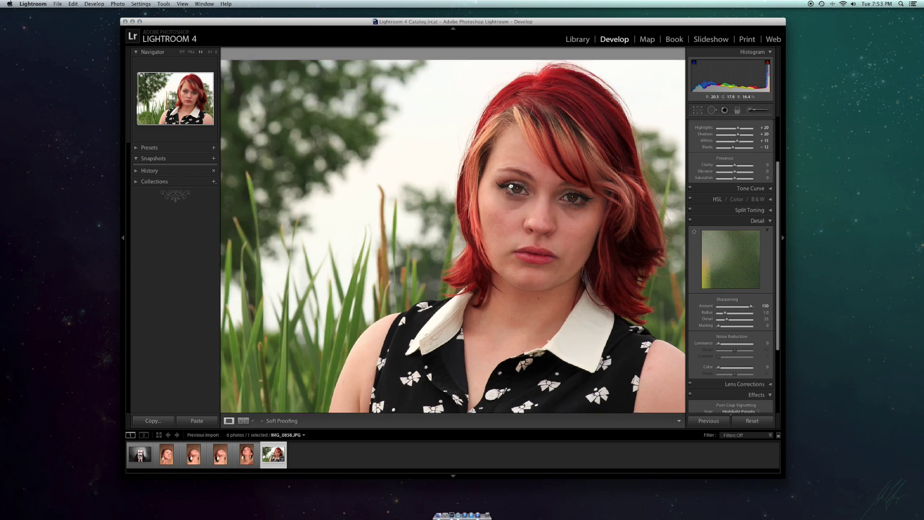
pyautogui.click(501, 192)
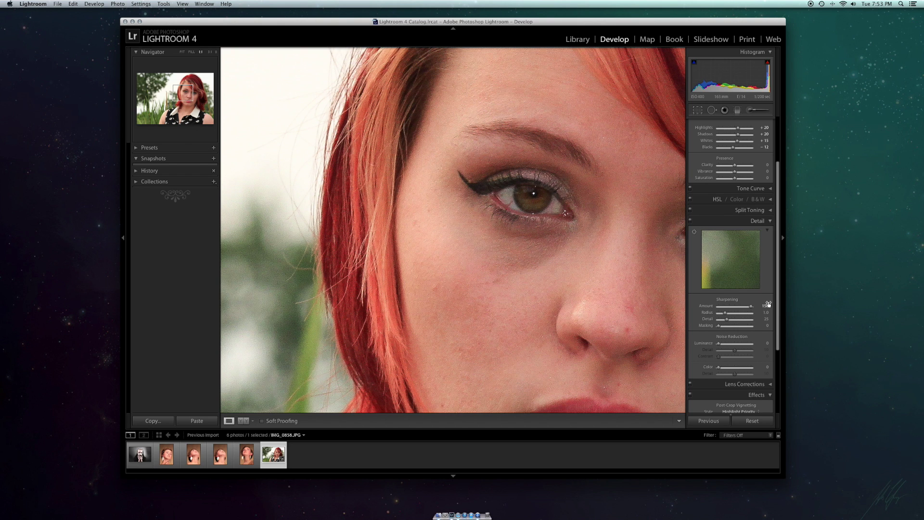
pyautogui.moveTo(751, 307); pyautogui.dragTo(858, 310)
pyautogui.click(514, 222)
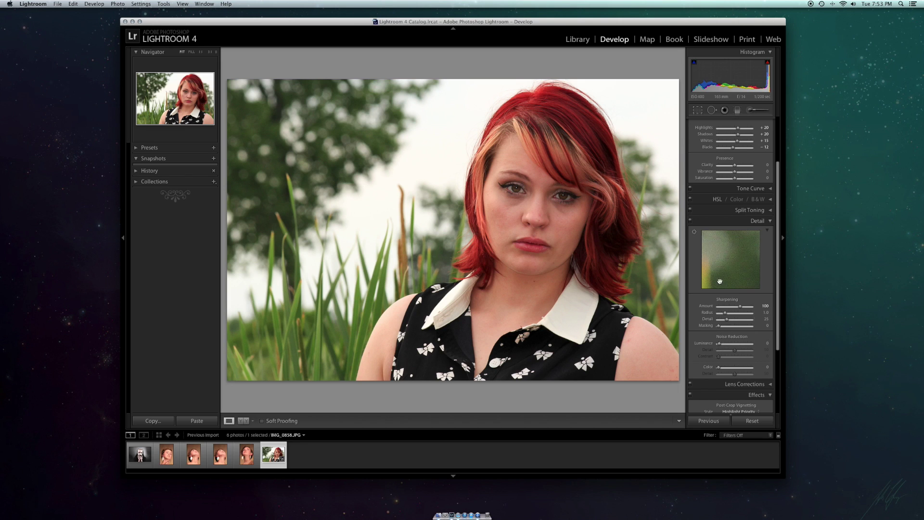
pyautogui.moveTo(720, 345)
pyautogui.mouseDown()
pyautogui.moveTo(753, 344)
pyautogui.moveTo(725, 348)
pyautogui.mouseUp()
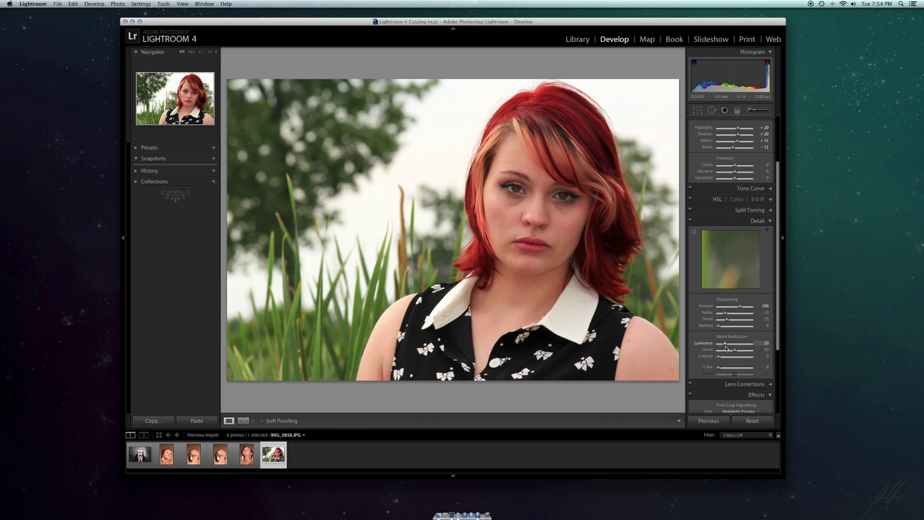
# Set Contrast +10, Vibrance +16, Shadows +43 and Whites +23, then zoom in on the face and nose.
pyautogui.scroll(2, 749, 342)
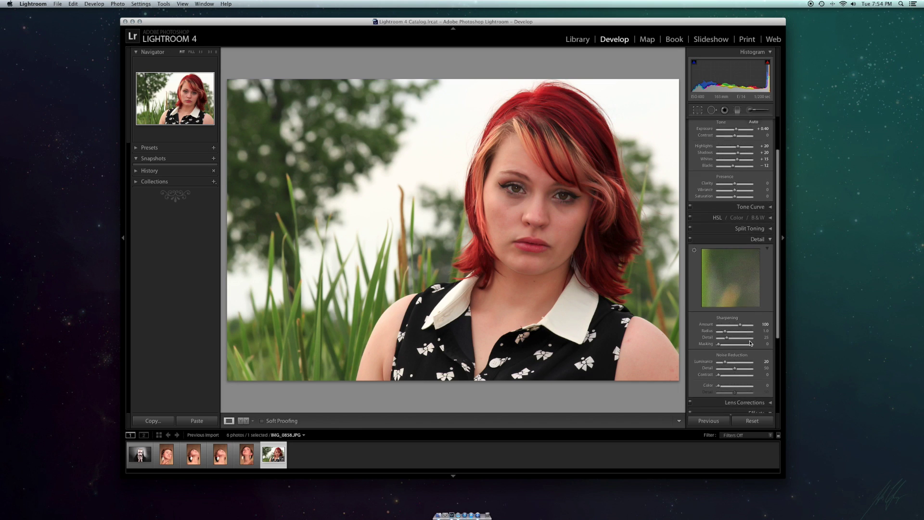
pyautogui.scroll(3, 750, 343)
pyautogui.moveTo(734, 185); pyautogui.dragTo(735, 185)
pyautogui.moveTo(735, 239)
pyautogui.mouseDown()
pyautogui.moveTo(719, 240)
pyautogui.moveTo(736, 244)
pyautogui.mouseUp()
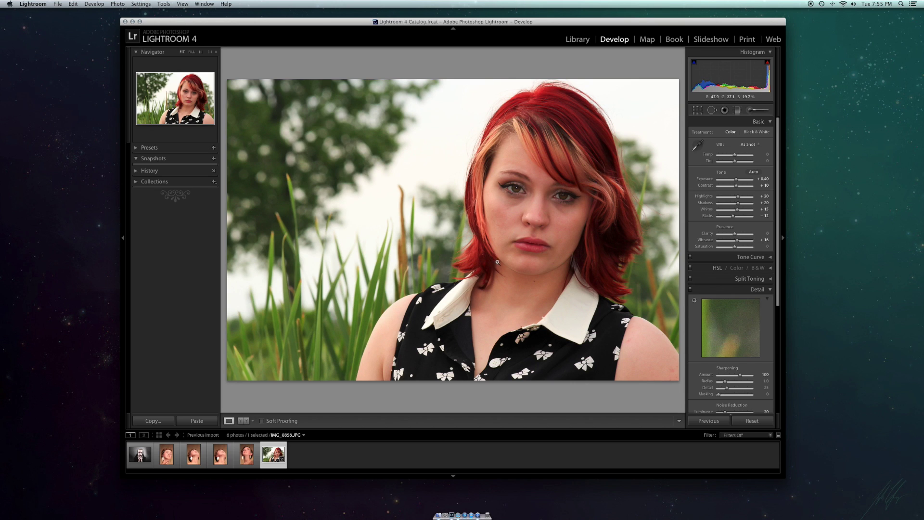
pyautogui.click(534, 191)
pyautogui.click(534, 191)
pyautogui.click(532, 188)
pyautogui.click(532, 187)
pyautogui.moveTo(537, 226); pyautogui.dragTo(491, 236)
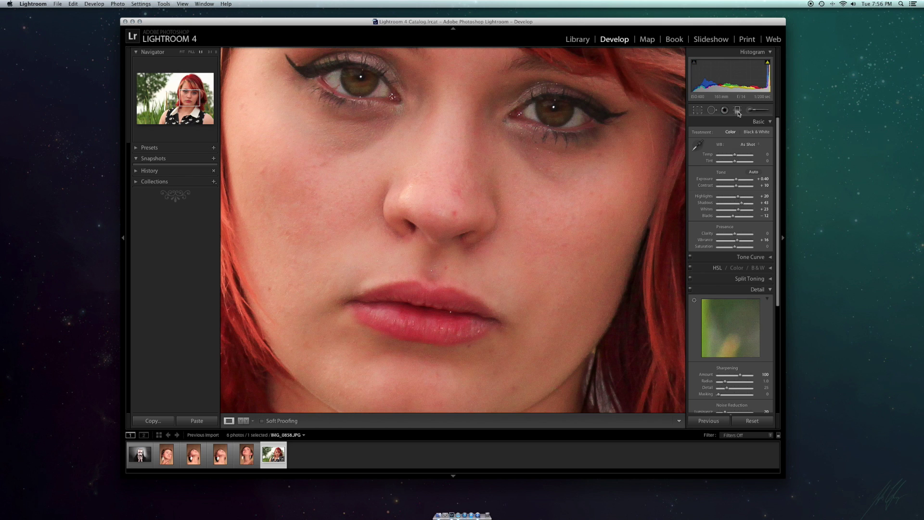
# Heal two nose blemishes, a lower-lip spot and a chin blemish with a smaller Spot Removal brush.
pyautogui.click(713, 112)
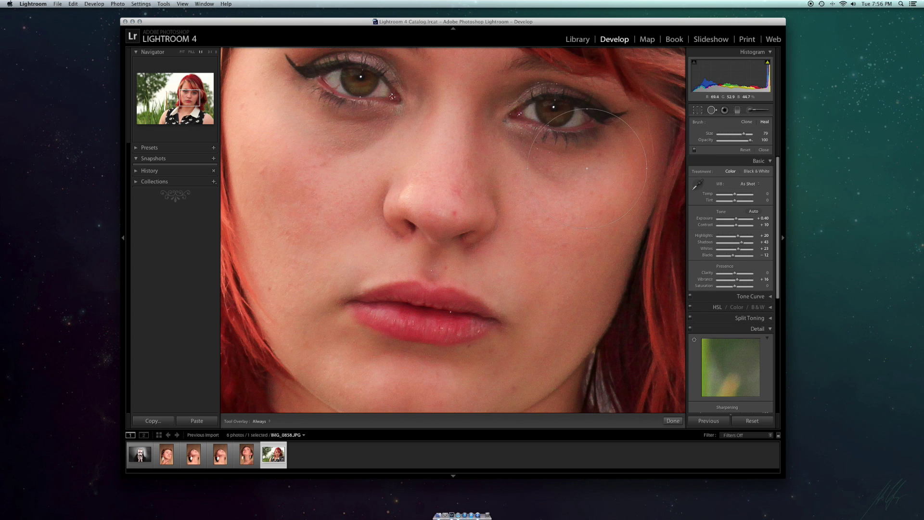
pyautogui.moveTo(744, 134); pyautogui.dragTo(726, 137)
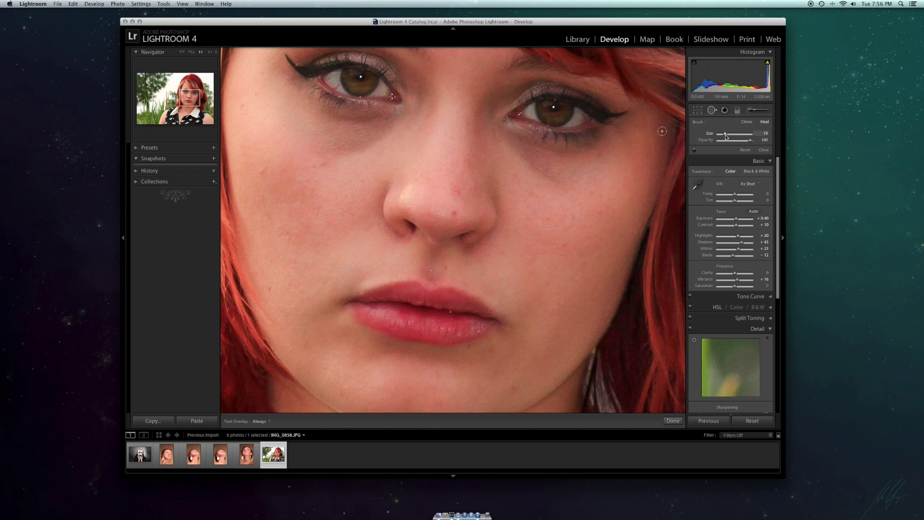
pyautogui.click(455, 212)
pyautogui.click(458, 187)
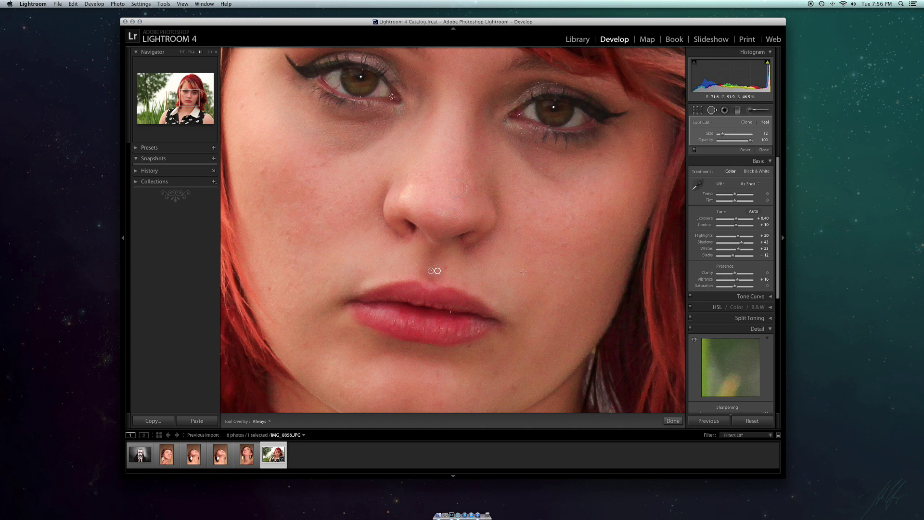
pyautogui.click(450, 311)
pyautogui.click(514, 388)
pyautogui.click(672, 421)
# Check the healed chin up close, frame the eye, and select the Adjustment Brush.
pyautogui.click(433, 244)
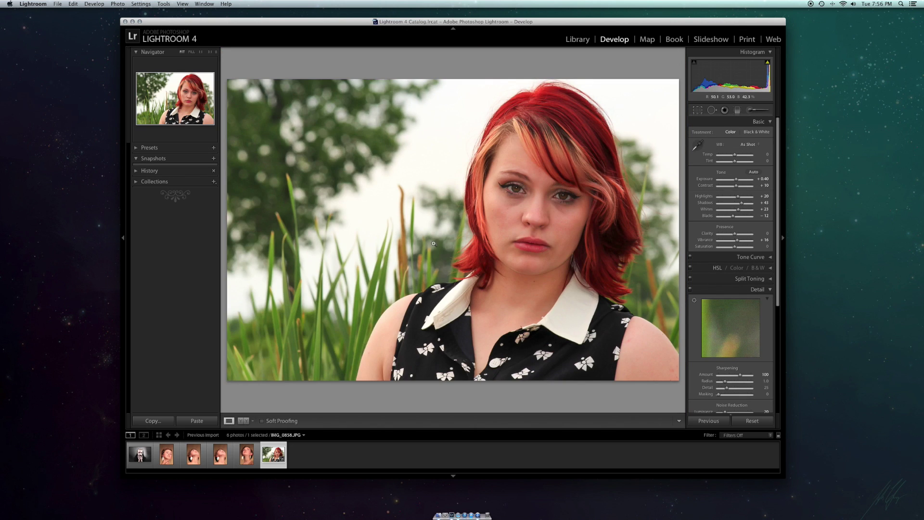
pyautogui.click(537, 264)
pyautogui.click(538, 257)
pyautogui.click(528, 212)
pyautogui.moveTo(527, 212); pyautogui.dragTo(521, 225)
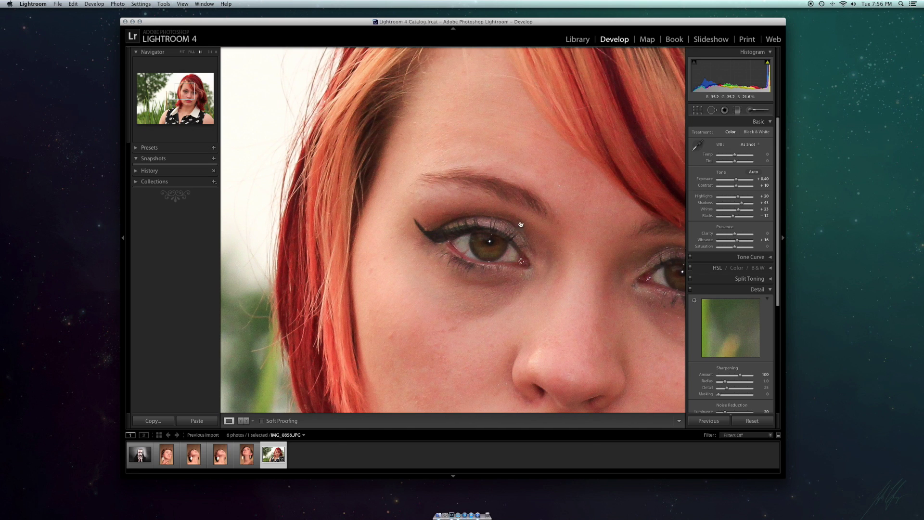
pyautogui.click(749, 112)
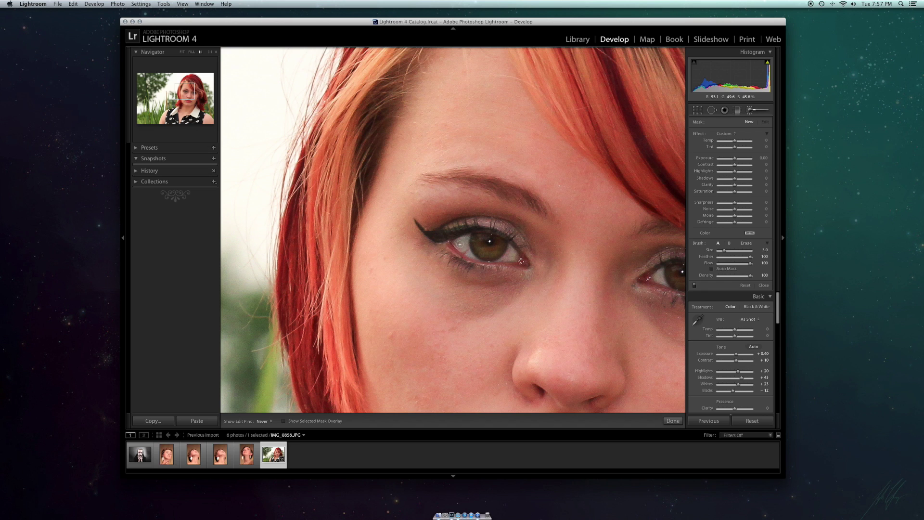
# Paint both irises with the Adjustment Brush at Exposure 0.83, then zoom out to the whole portrait.
pyautogui.moveTo(469, 252); pyautogui.dragTo(477, 255)
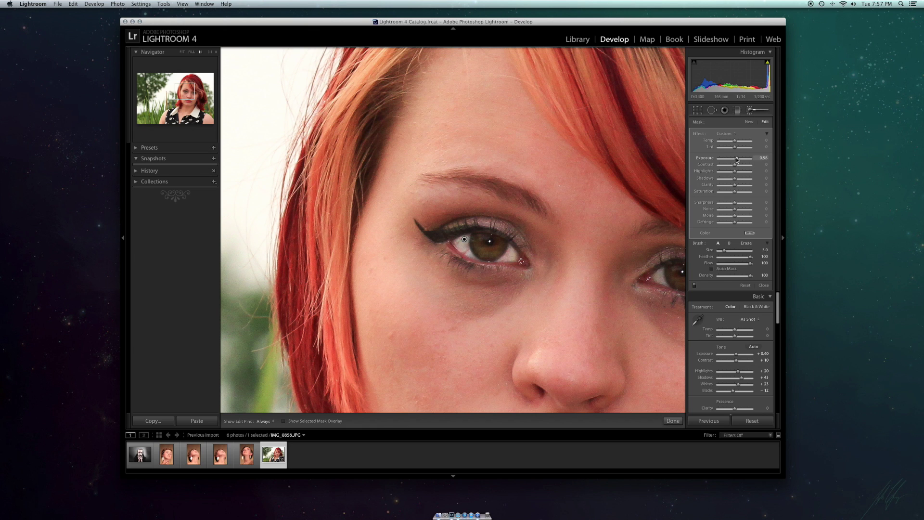
pyautogui.click(672, 421)
pyautogui.moveTo(515, 234); pyautogui.dragTo(326, 216)
pyautogui.press('k')
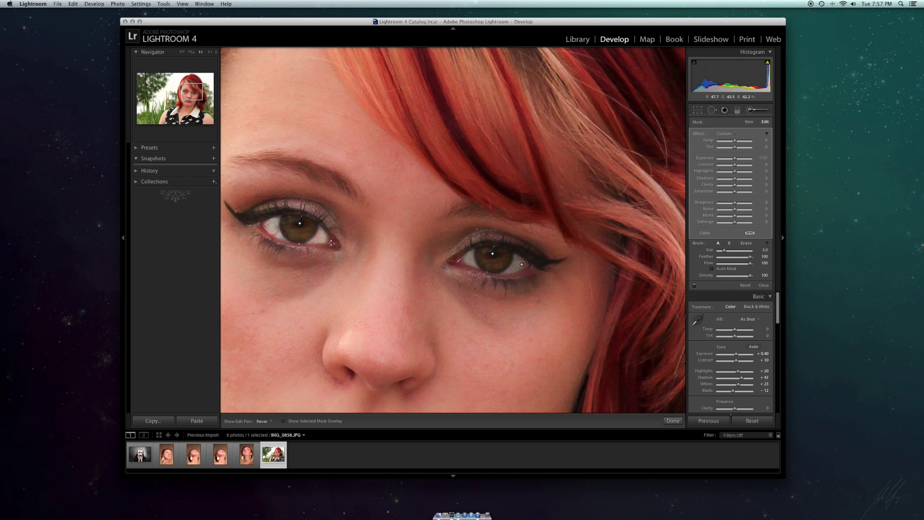
pyautogui.moveTo(735, 158); pyautogui.dragTo(738, 160)
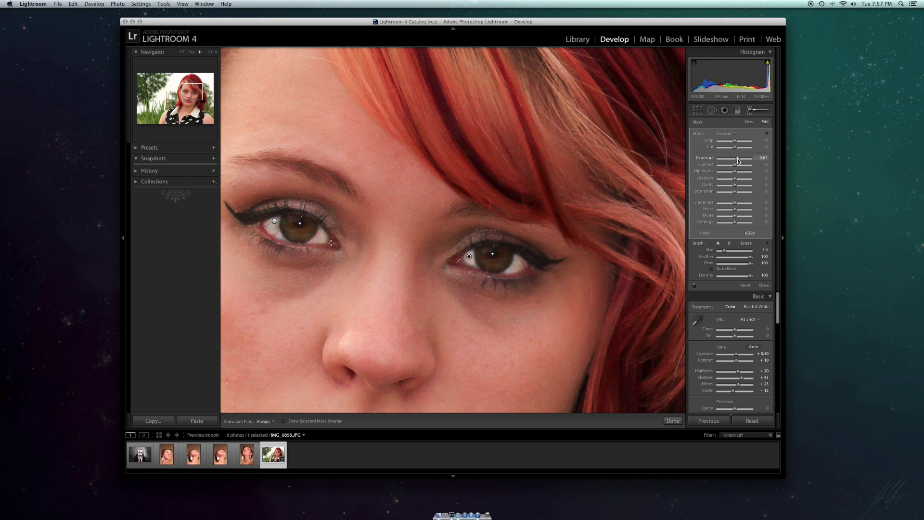
pyautogui.press('k')
pyautogui.press('z')
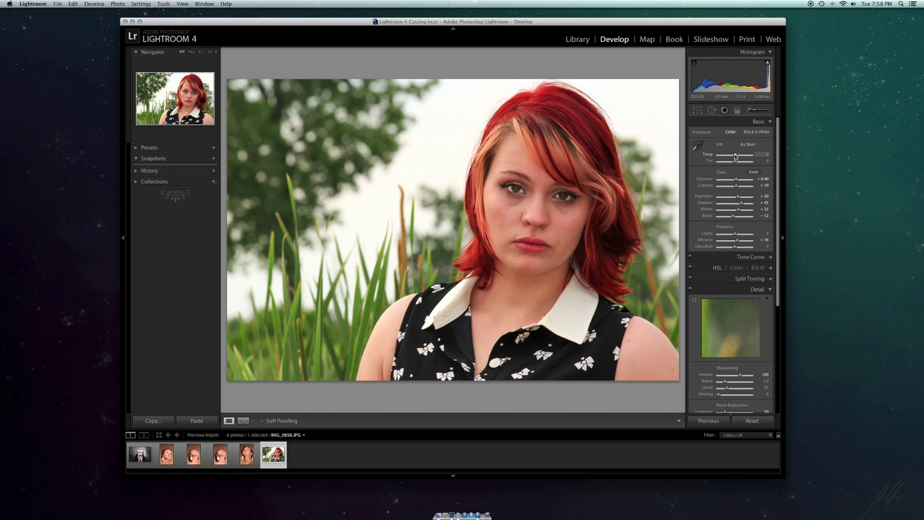
# Set Temp +4 and Tint +4, compare Before/After, and zoom to 1:1 on the lips for brushing.
pyautogui.moveTo(734, 155)
pyautogui.mouseDown()
pyautogui.moveTo(717, 159)
pyautogui.moveTo(781, 153)
pyautogui.moveTo(705, 168)
pyautogui.moveTo(735, 166)
pyautogui.mouseUp()
pyautogui.click(243, 421)
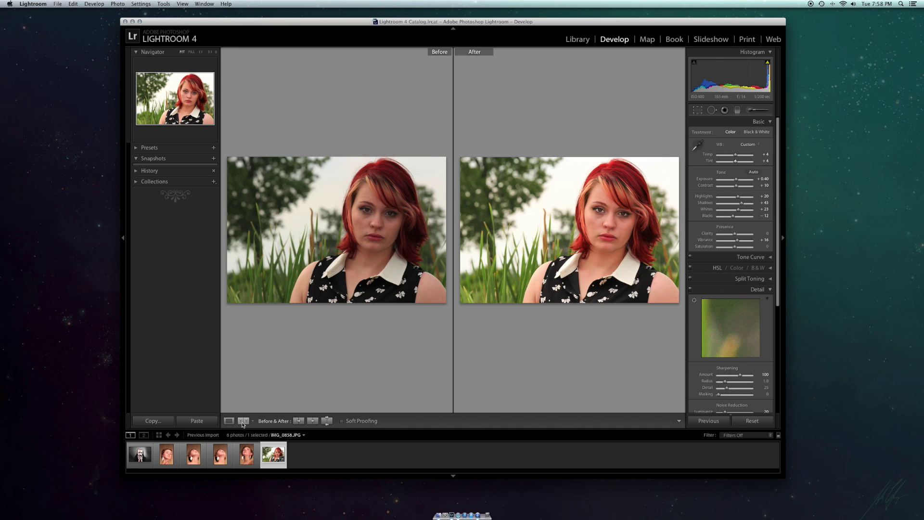
pyautogui.click(229, 420)
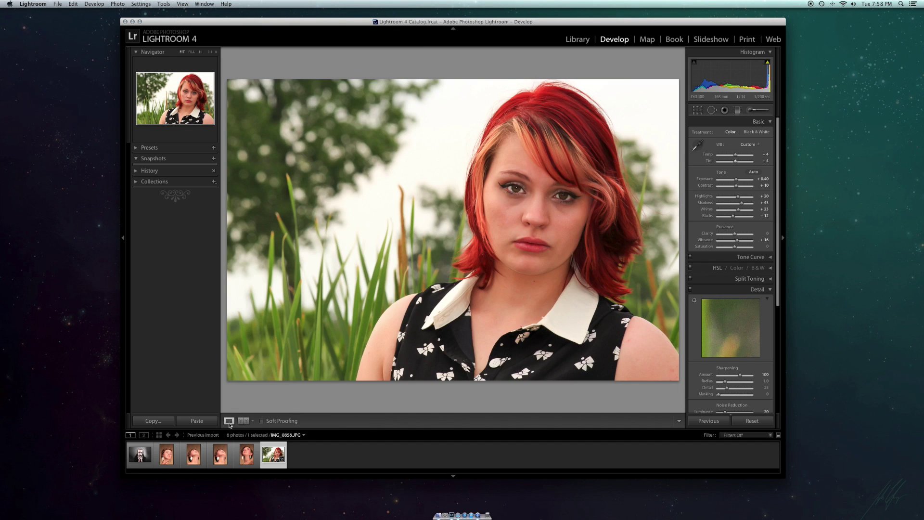
pyautogui.click(620, 260)
pyautogui.press('k')
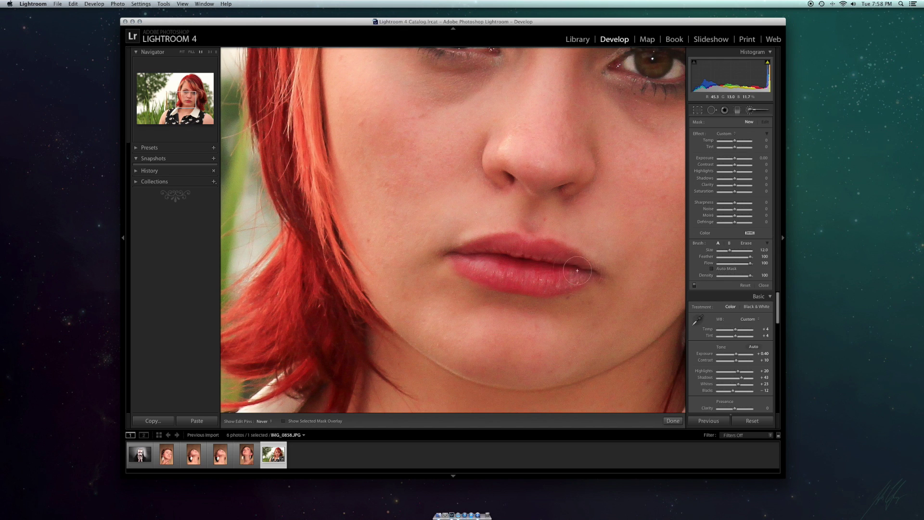
# Paint the lips with a pink brush colour of hue 347, saturation 41, then compare Before/After.
pyautogui.moveTo(527, 263); pyautogui.dragTo(577, 270)
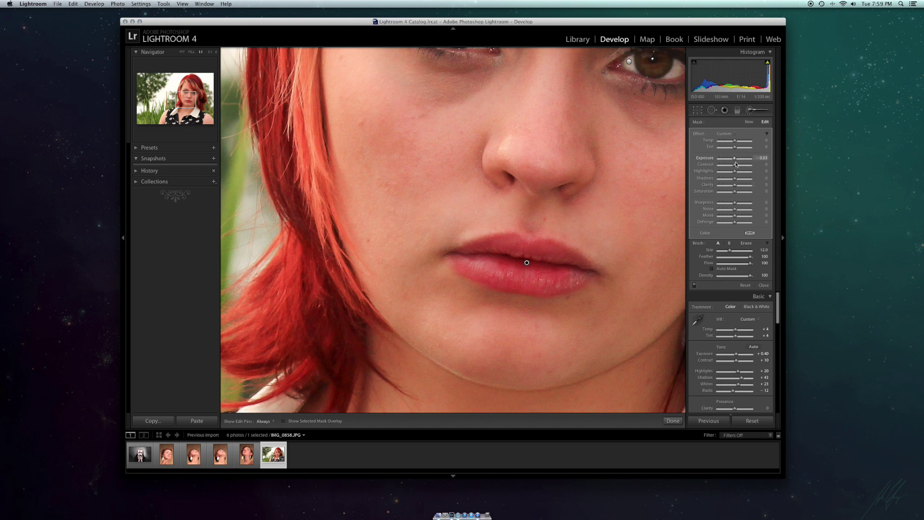
pyautogui.click(749, 233)
pyautogui.moveTo(611, 235); pyautogui.dragTo(729, 251)
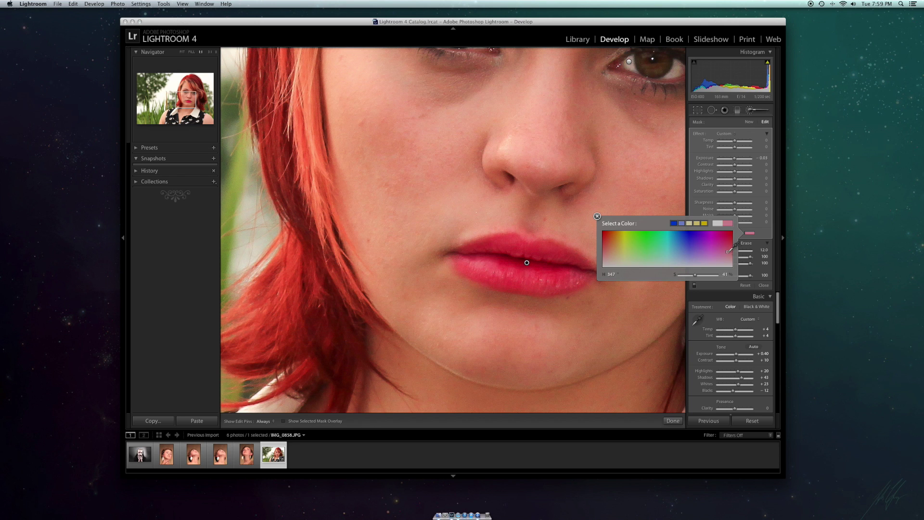
pyautogui.press('k')
pyautogui.click(537, 254)
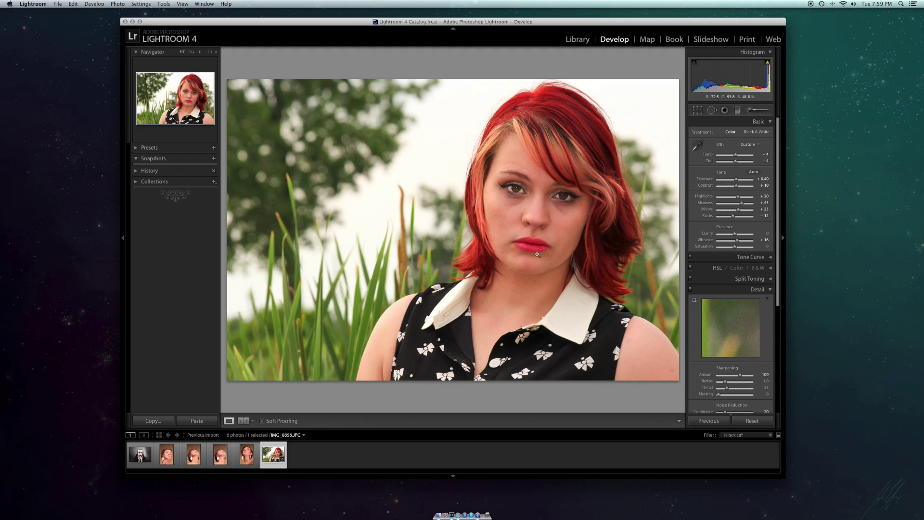
pyautogui.click(539, 244)
pyautogui.click(538, 244)
pyautogui.click(244, 421)
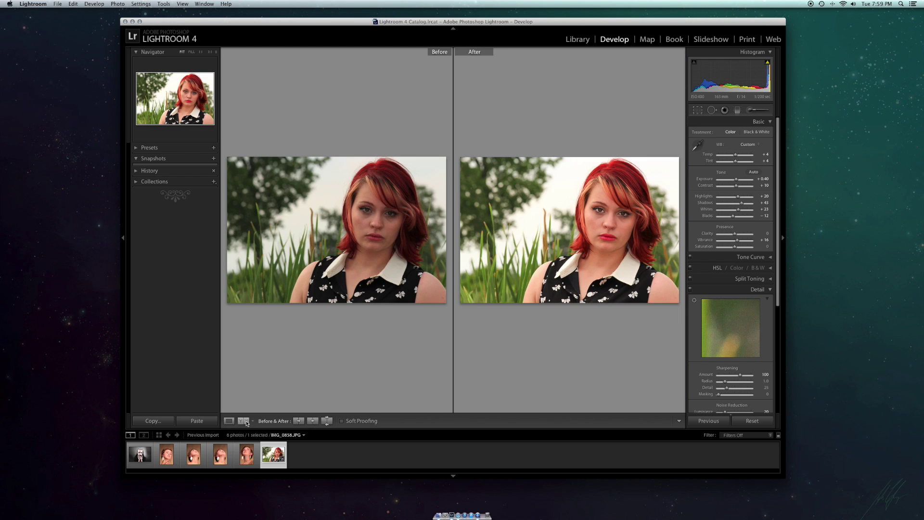
pyautogui.click(228, 421)
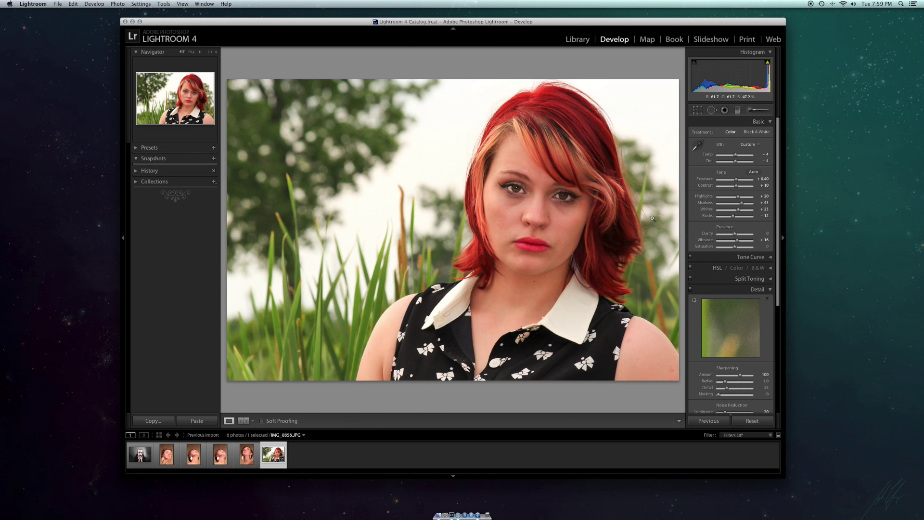
pyautogui.click(244, 421)
# Add a +9 Post-Crop Vignetting amount in the Effects panel.
pyautogui.click(244, 421)
pyautogui.click(228, 422)
pyautogui.scroll(-5, 735, 327)
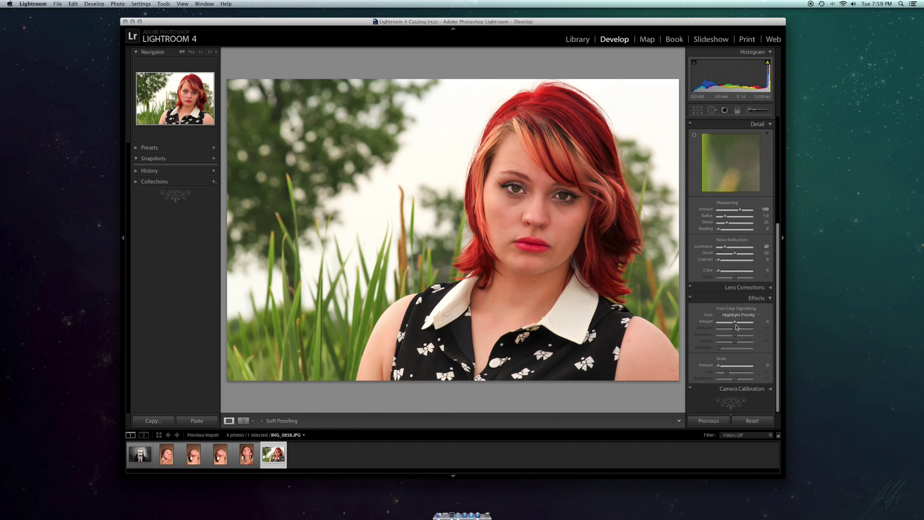
pyautogui.moveTo(736, 327)
pyautogui.mouseDown()
pyautogui.moveTo(727, 327)
pyautogui.moveTo(744, 327)
pyautogui.moveTo(726, 328)
pyautogui.moveTo(737, 327)
pyautogui.mouseUp()
# Compare the split Before/After view, zooming and panning over the cheek, eye, nose and lips.
pyautogui.click(243, 421)
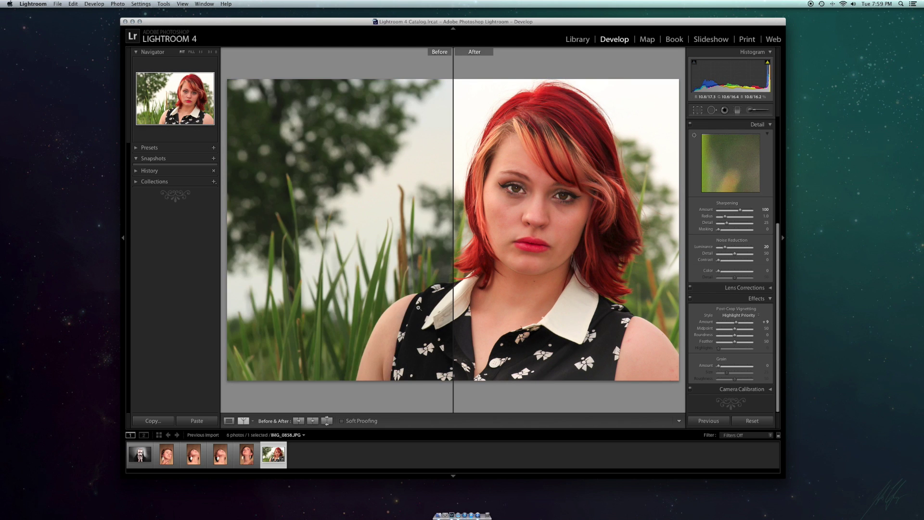
pyautogui.click(553, 205)
pyautogui.click(553, 205)
pyautogui.click(553, 205)
pyautogui.moveTo(553, 205); pyautogui.dragTo(269, 221)
pyautogui.click(388, 290)
# Check top/bottom, split and side-by-side Before/After views on lips, eyes and hair, then return to Loupe.
pyautogui.click(244, 420)
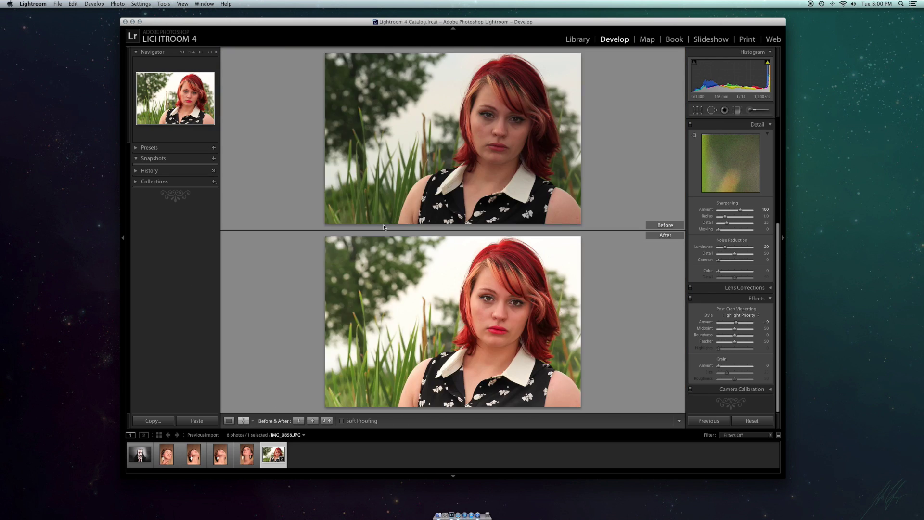
pyautogui.click(402, 140)
pyautogui.click(365, 136)
pyautogui.click(241, 422)
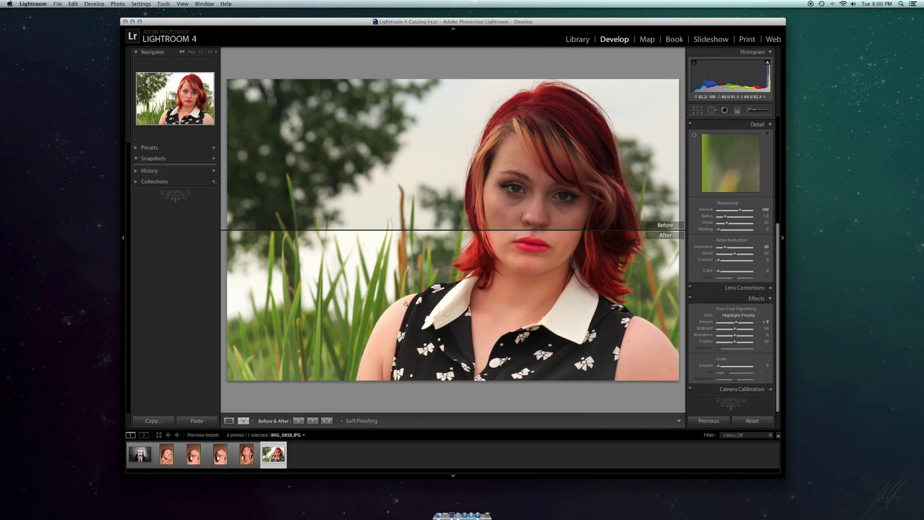
pyautogui.click(530, 207)
pyautogui.moveTo(530, 207); pyautogui.dragTo(520, 329)
pyautogui.press('z')
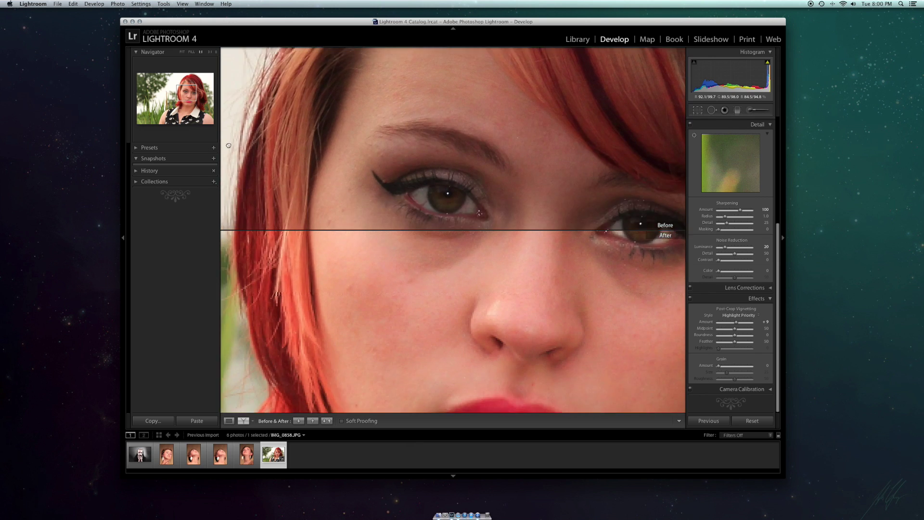
pyautogui.click(244, 421)
pyautogui.moveTo(514, 192); pyautogui.dragTo(82, 224)
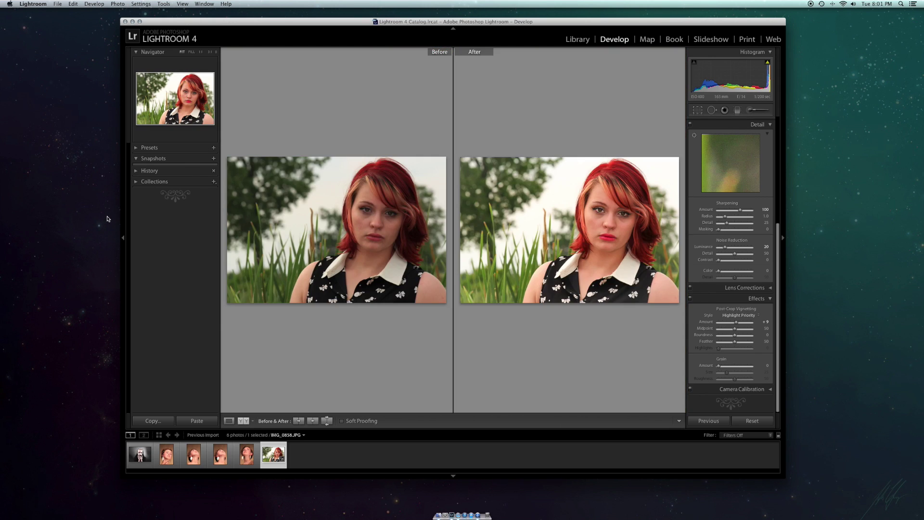
pyautogui.click(229, 422)
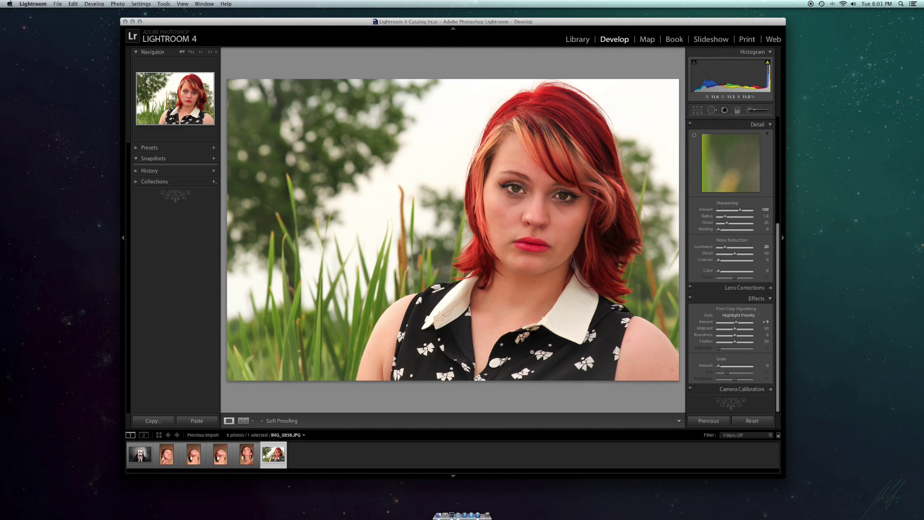
# In Export, keep the desktop destination and replace the custom file name text.
pyautogui.click(58, 4)
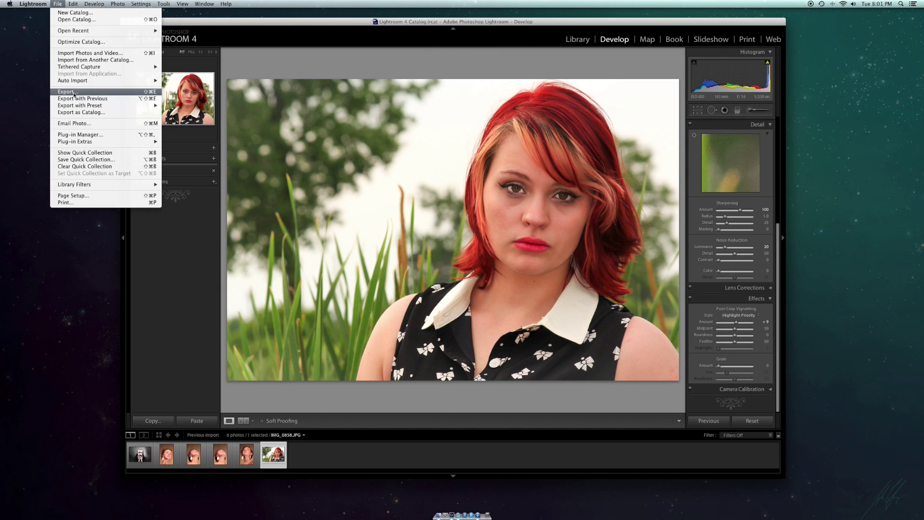
pyautogui.click(77, 93)
pyautogui.click(445, 134)
pyautogui.click(452, 136)
pyautogui.scroll(-2, 443, 155)
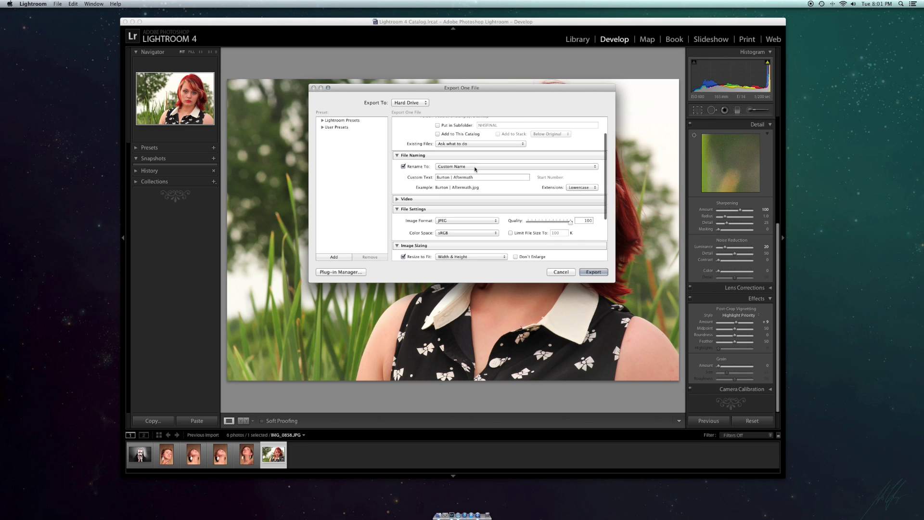
pyautogui.tripleClick(481, 177)
pyautogui.write('Perri Senior Portraits')
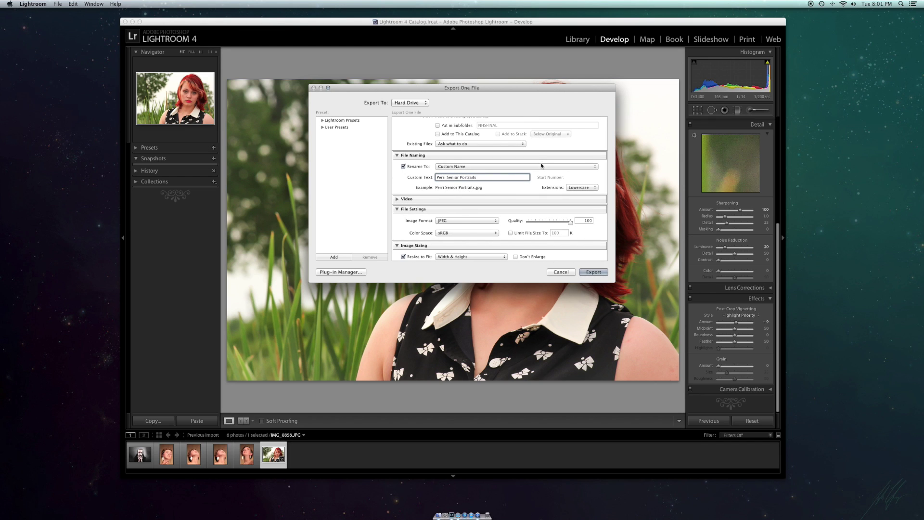
# Review the watermark options, keep JPEG quality 100 at 1280×720, and export the photo.
pyautogui.scroll(-5, 539, 191)
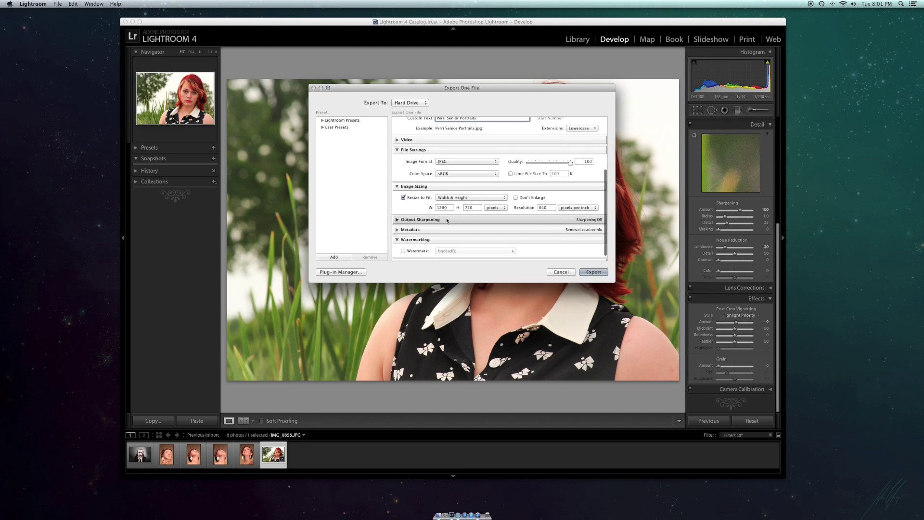
pyautogui.scroll(-1, 475, 233)
pyautogui.click(403, 245)
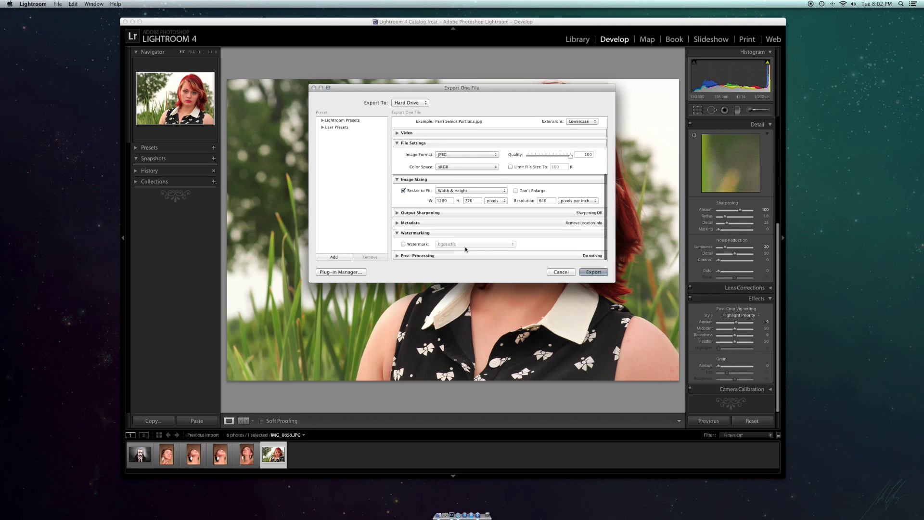
pyautogui.click(474, 245)
pyautogui.click(449, 250)
pyautogui.scroll(-2, 451, 241)
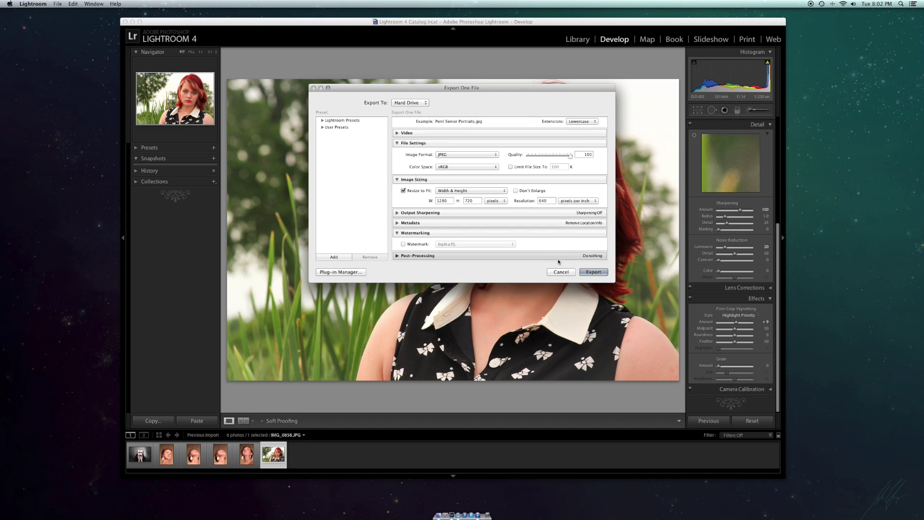
pyautogui.click(593, 271)
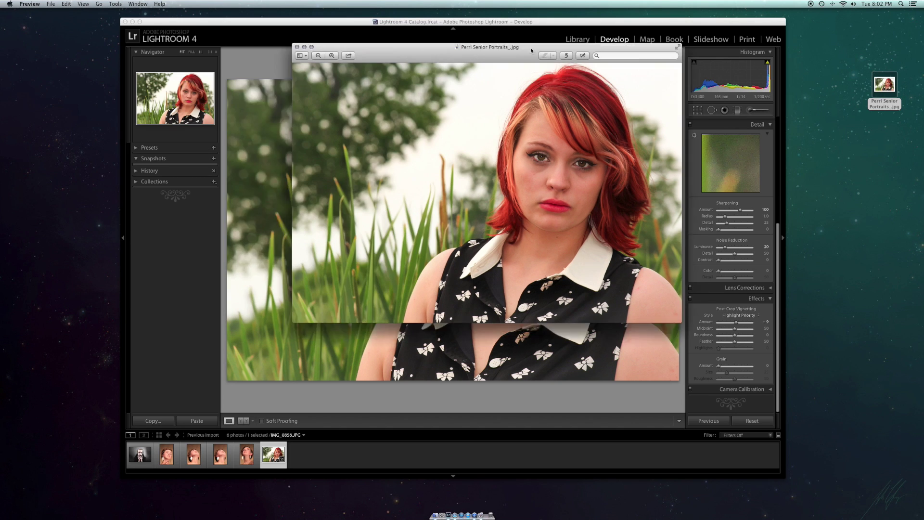
# Move the exported JPEG's Preview window aside and close it to return to Lightroom's Develop view.
pyautogui.moveTo(531, 50); pyautogui.dragTo(376, 74)
pyautogui.click(143, 73)
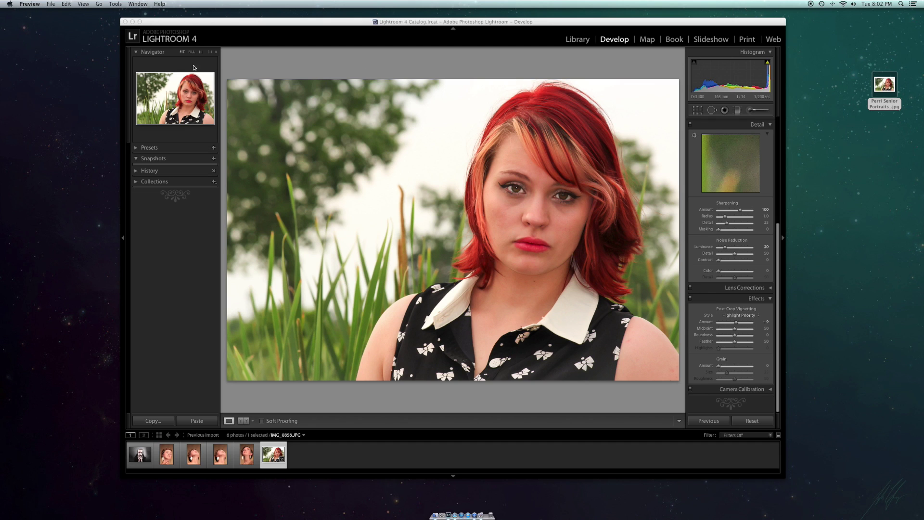